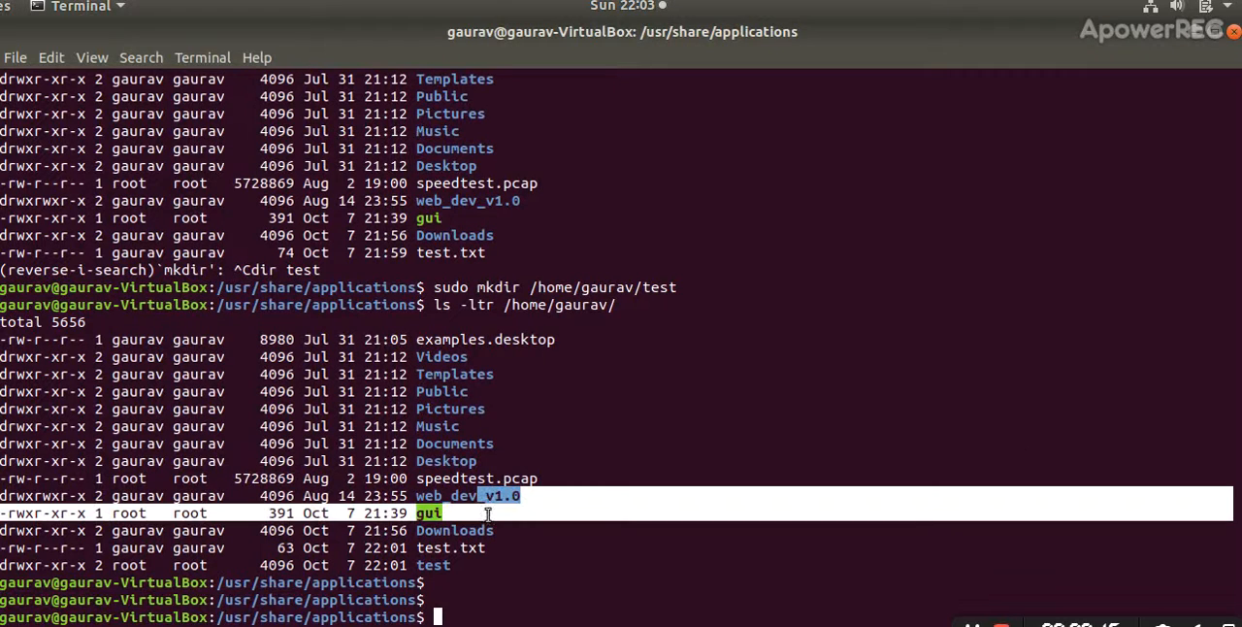
pyautogui.write('clear')
# List /home/gaurav in time order and point out the root-owned test folder at the bottom
pyautogui.press('Return')
pyautogui.press('Return')
pyautogui.press('Return')
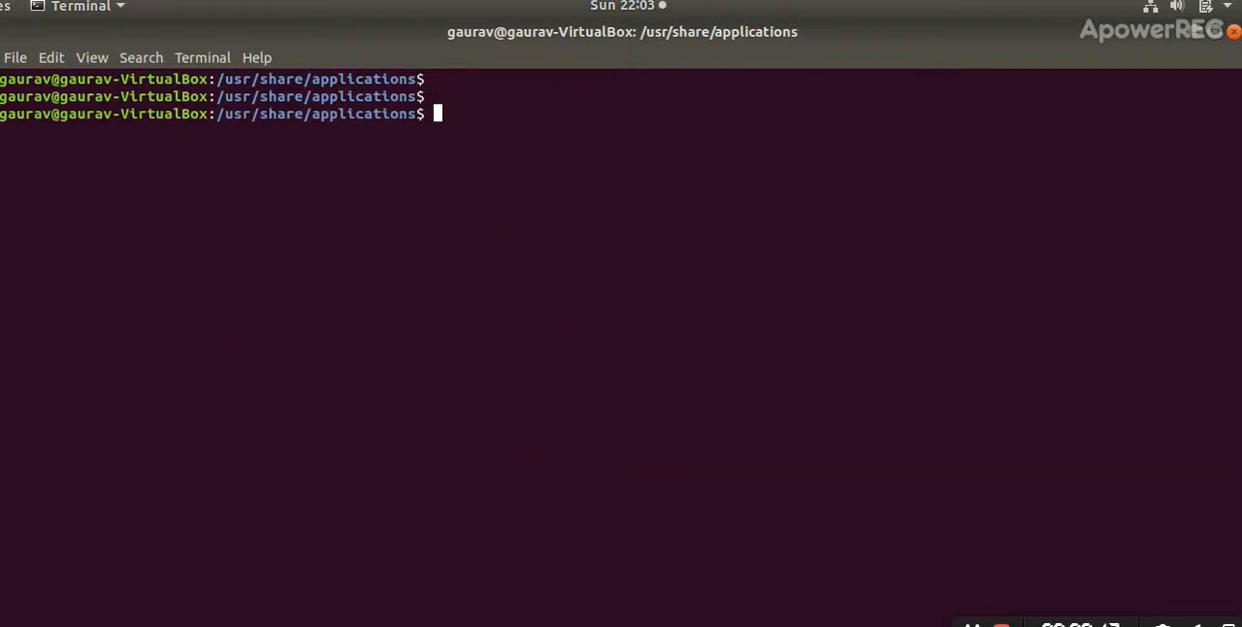
pyautogui.press('Return')
pyautogui.press('Return')
pyautogui.write('ls -ltr /home/gaurav/')
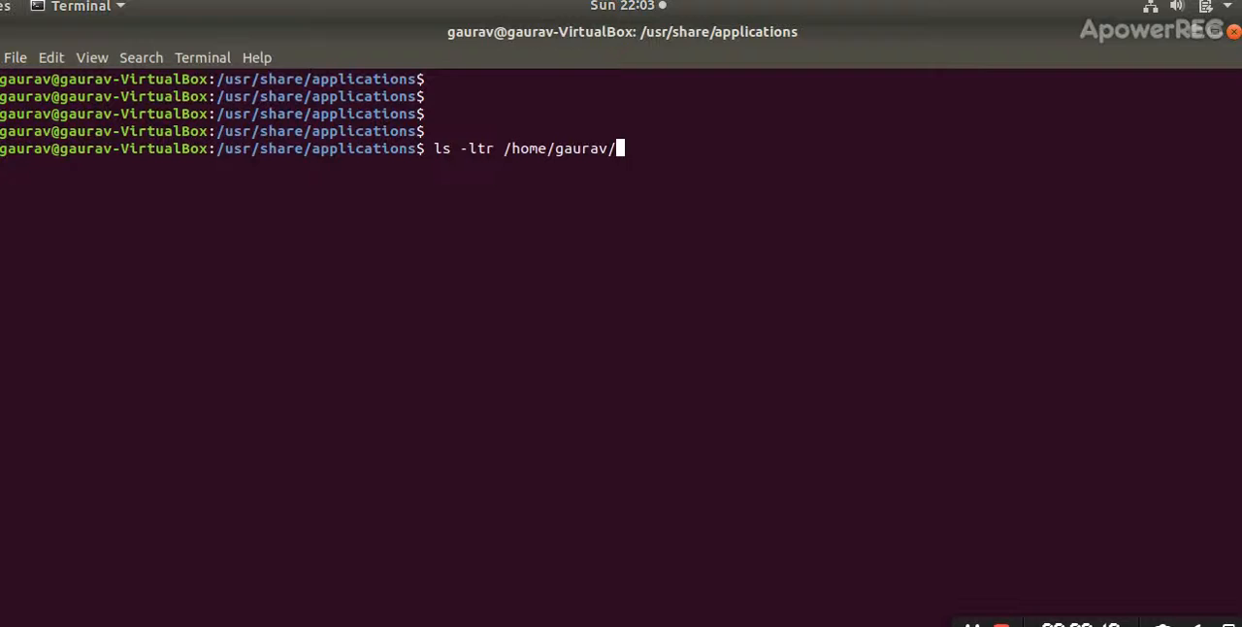
pyautogui.press('Return')
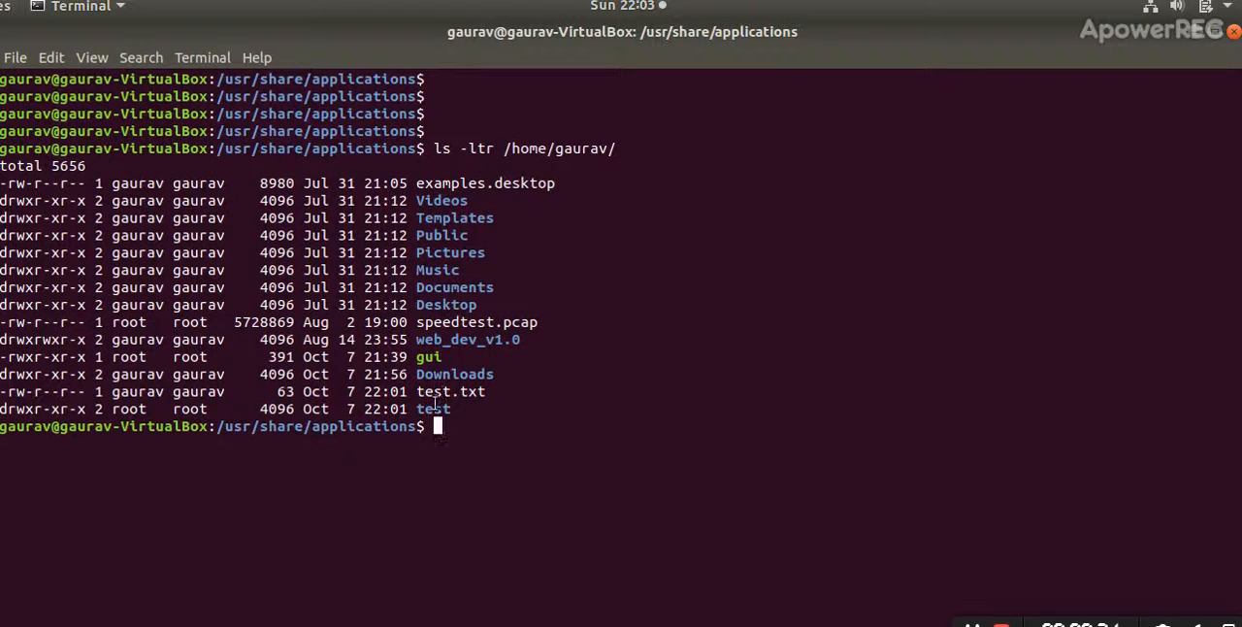
pyautogui.doubleClick(434, 408)
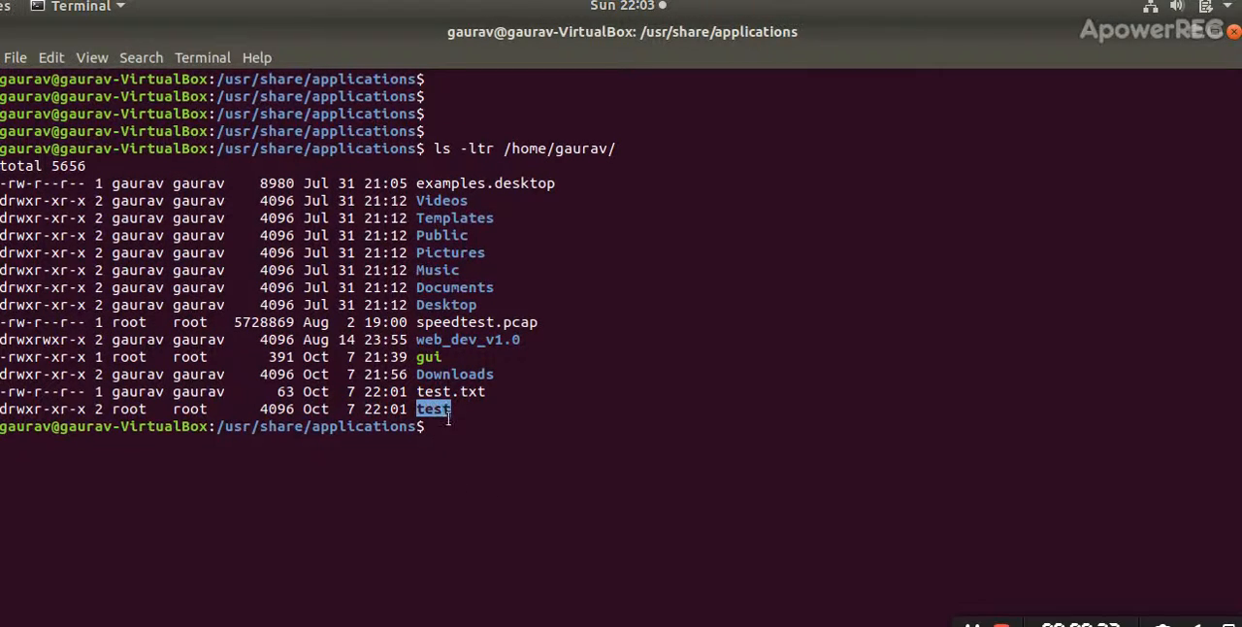
pyautogui.click(674, 354)
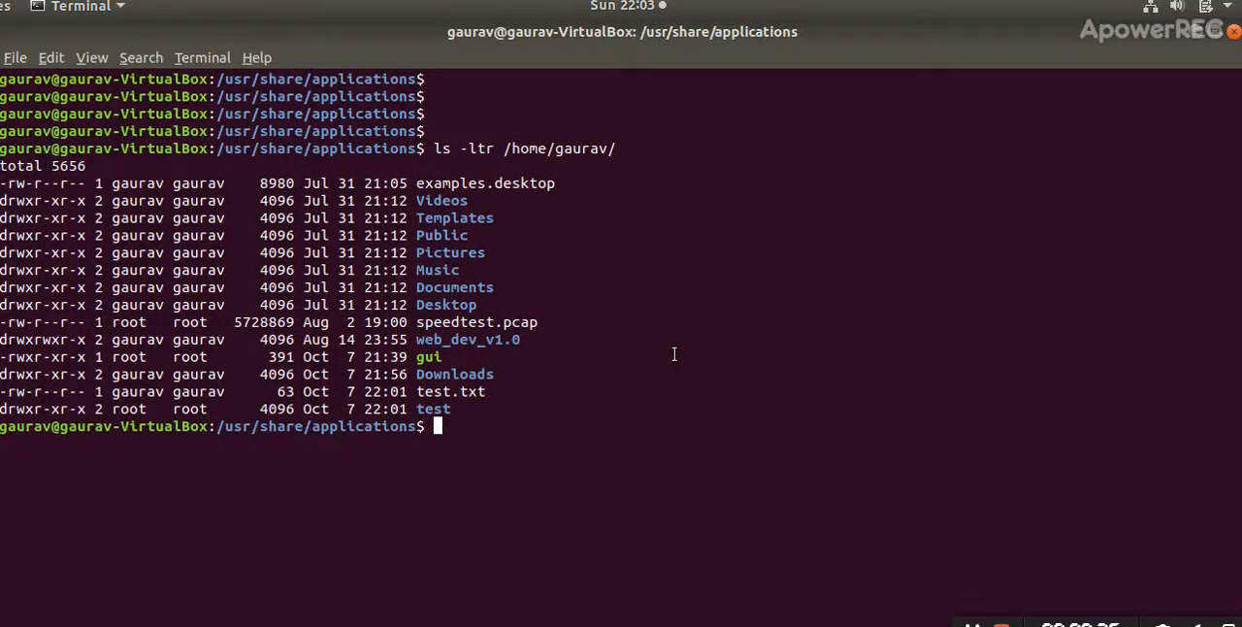
# Switch to Gmail and download the test.desktop attachment from the open message
pyautogui.hotkey('alt', 'Tab')
pyautogui.hotkey('alt', 'Tab')
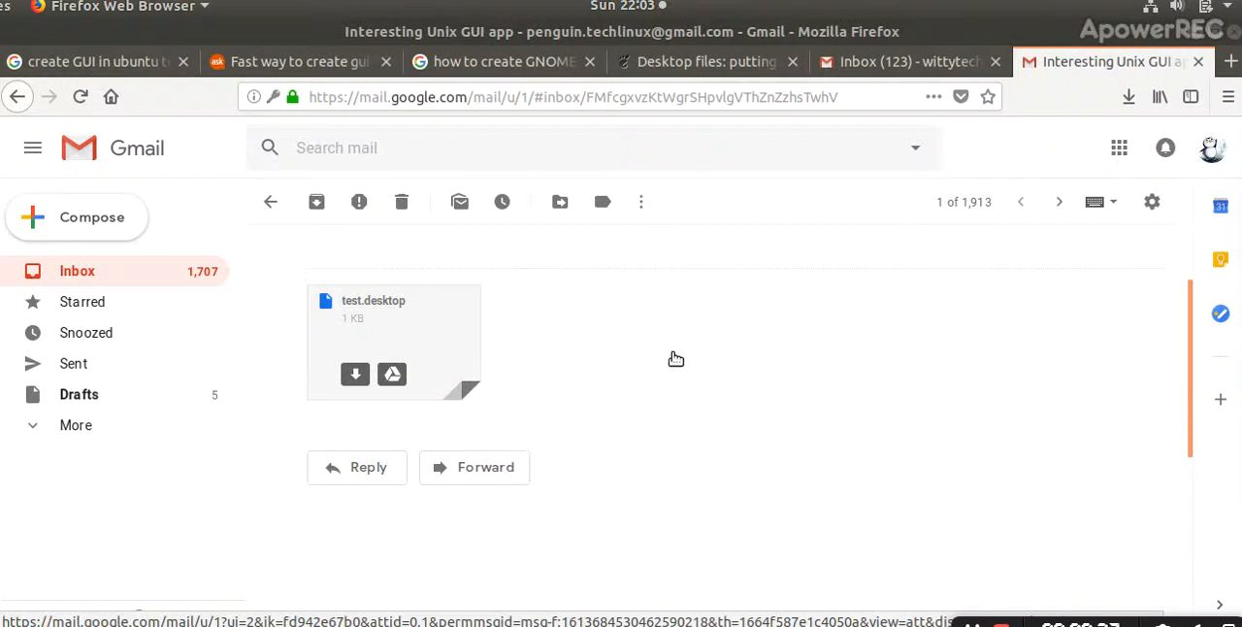
pyautogui.click(356, 374)
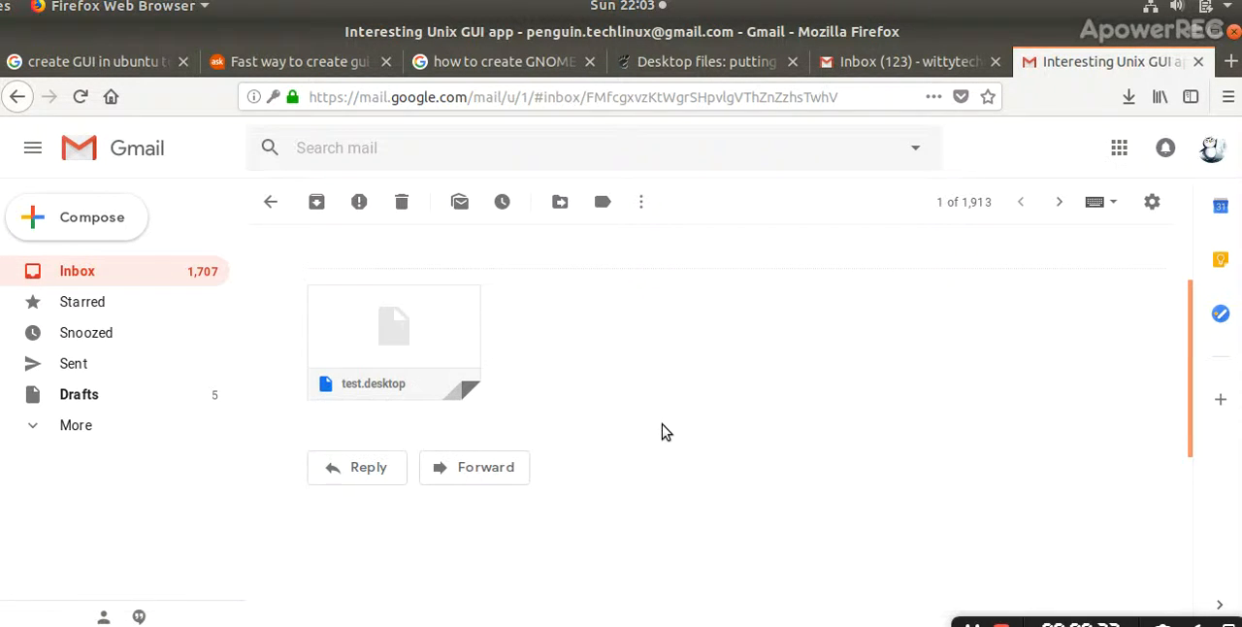
# Check the Downloads folder showing the Test launcher, then leave the file manager
pyautogui.hotkey('alt', 'Tab')
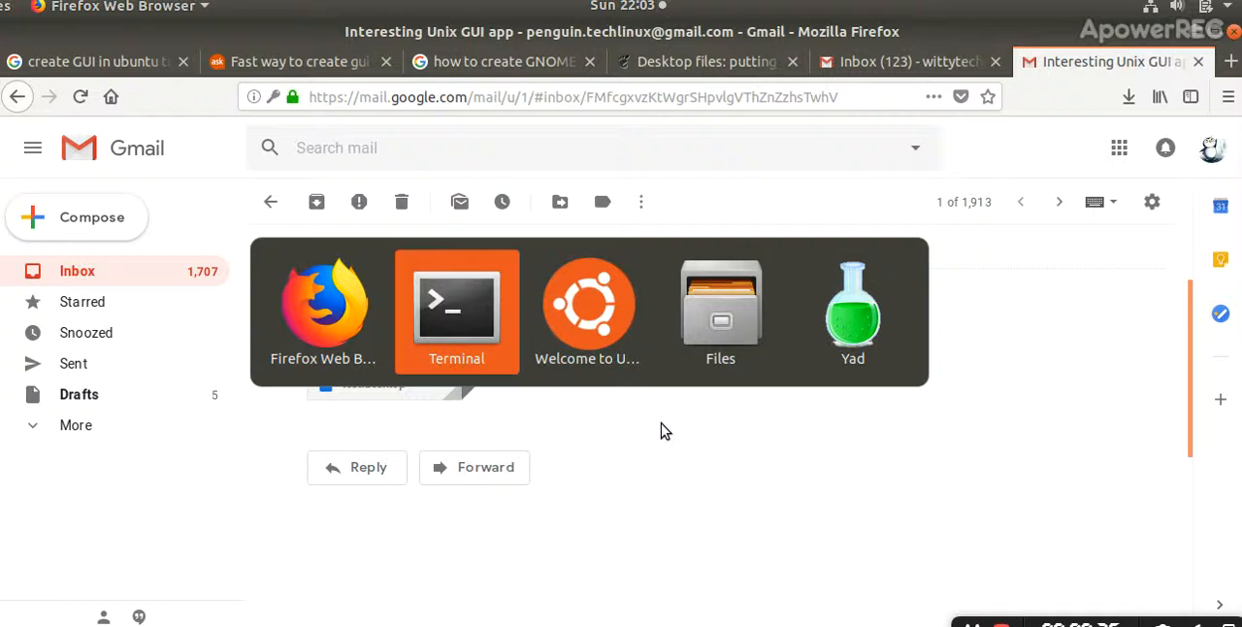
pyautogui.press('Tab')
pyautogui.press('Tab')
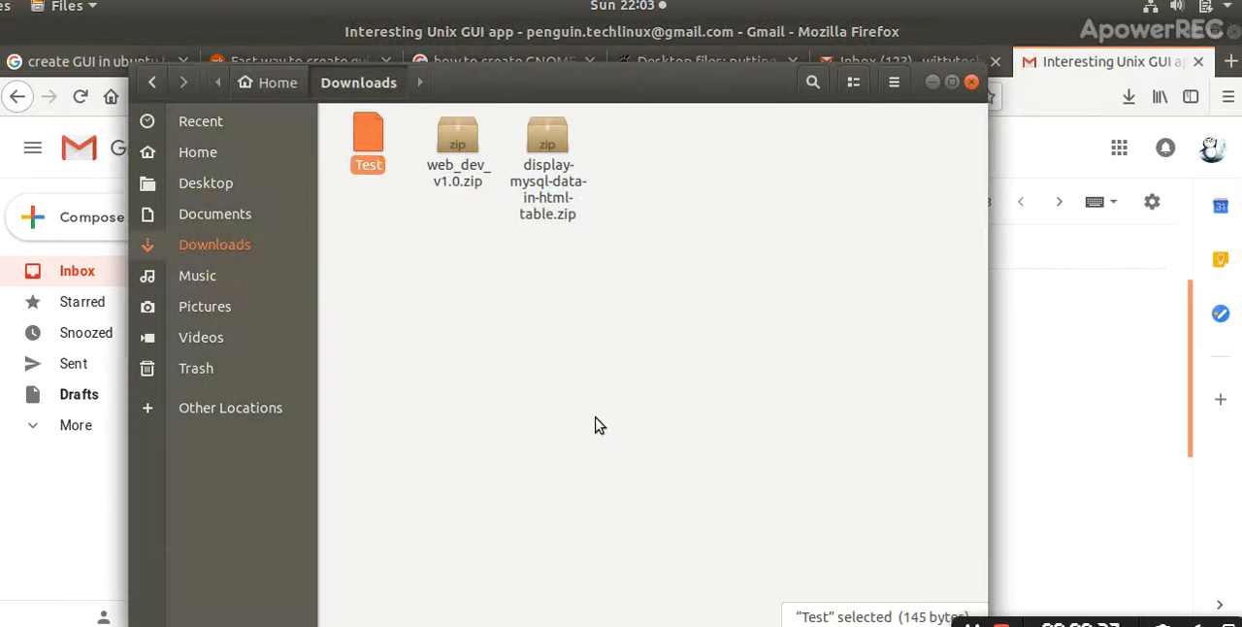
pyautogui.click(479, 353)
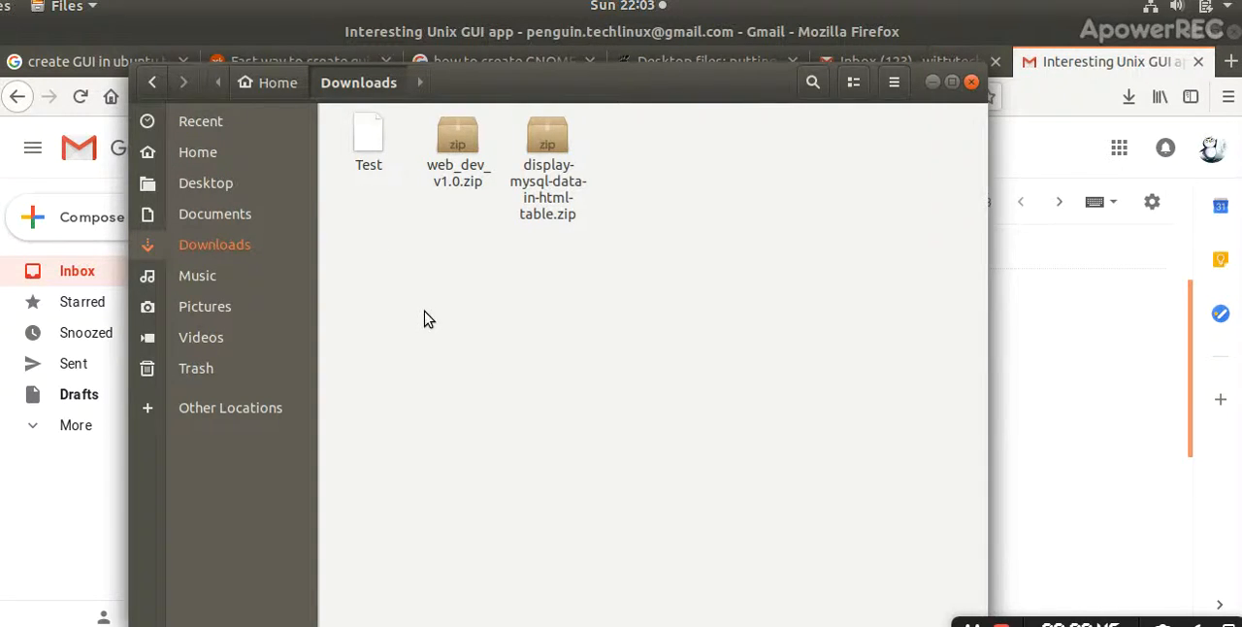
pyautogui.hotkey('ctrl', 'w')
# Return to Terminal and point out the root-owned test folder in the listing again
pyautogui.hotkey('alt', 'Tab')
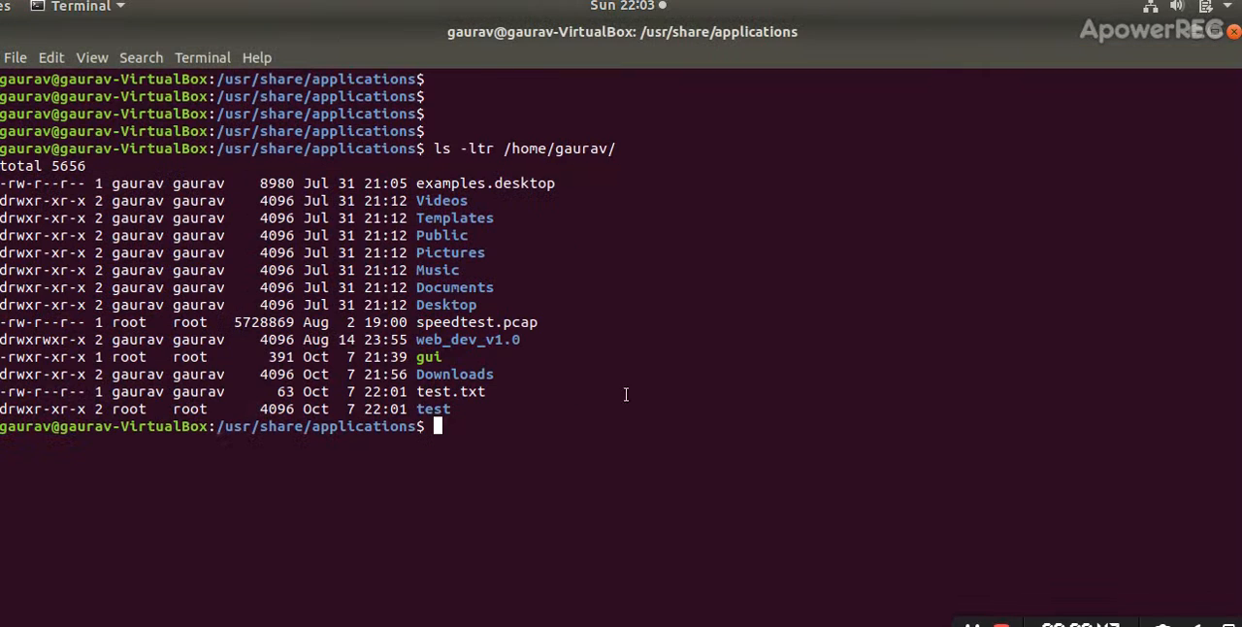
pyautogui.doubleClick(433, 410)
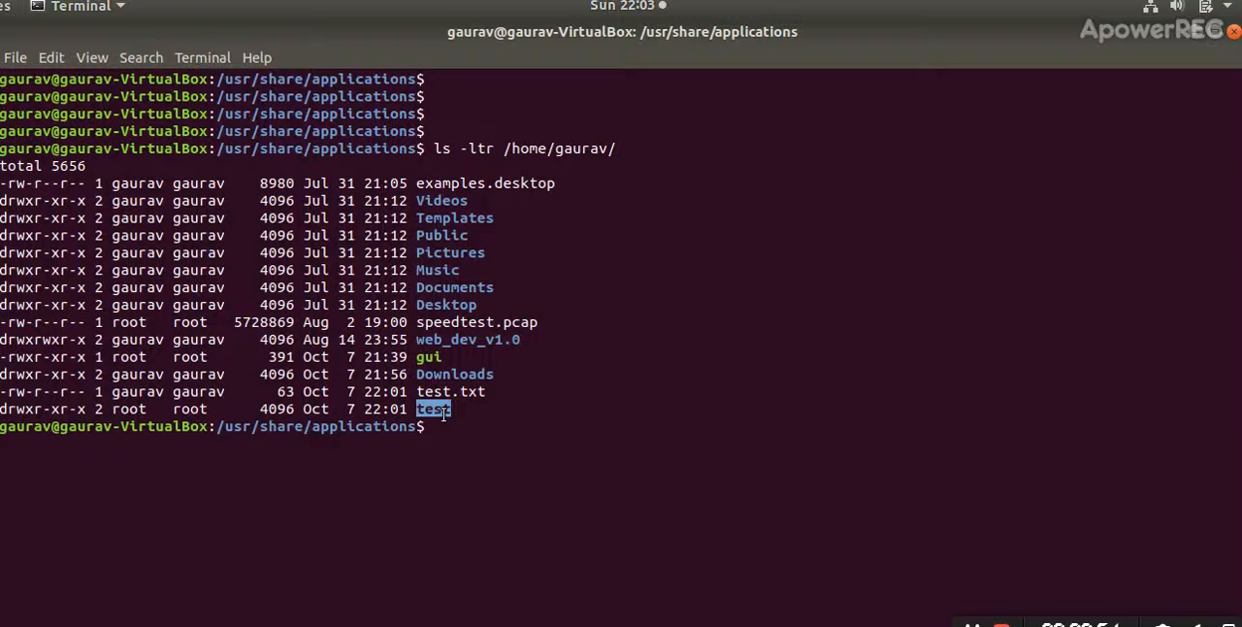
pyautogui.doubleClick(442, 411)
# Launch the downloaded Test launcher from Downloads so its Test Form dialog appears
pyautogui.hotkey('alt', 'Tab')
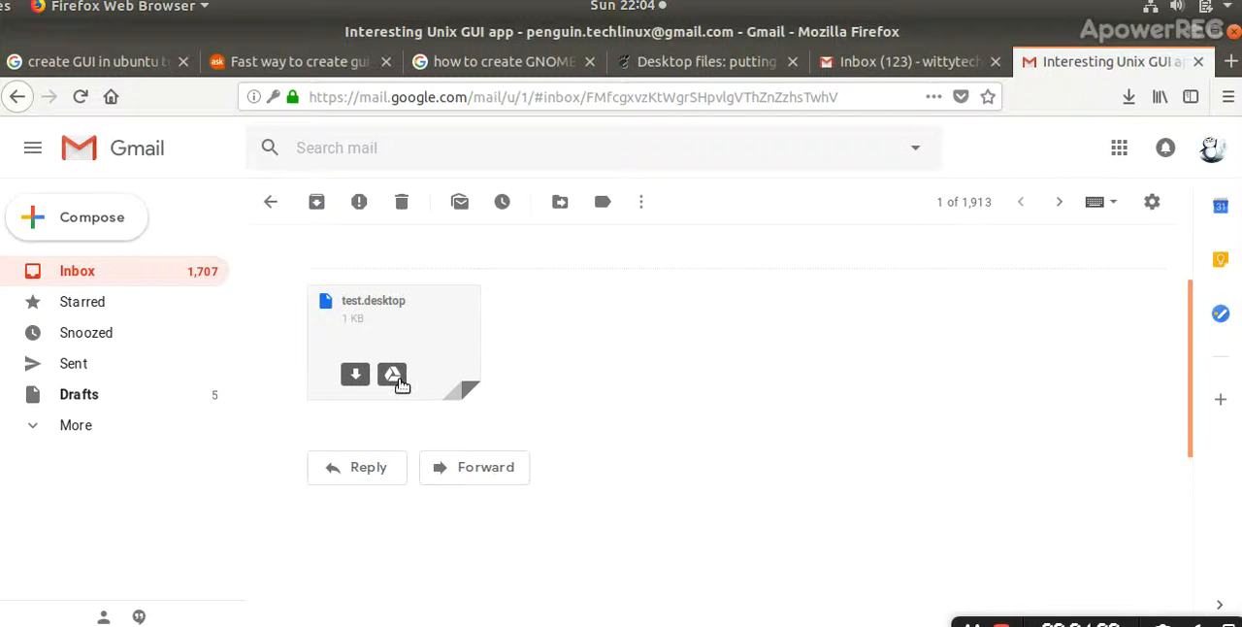
pyautogui.hotkey('alt', 'Tab')
pyautogui.hotkey('alt', 'Tab')
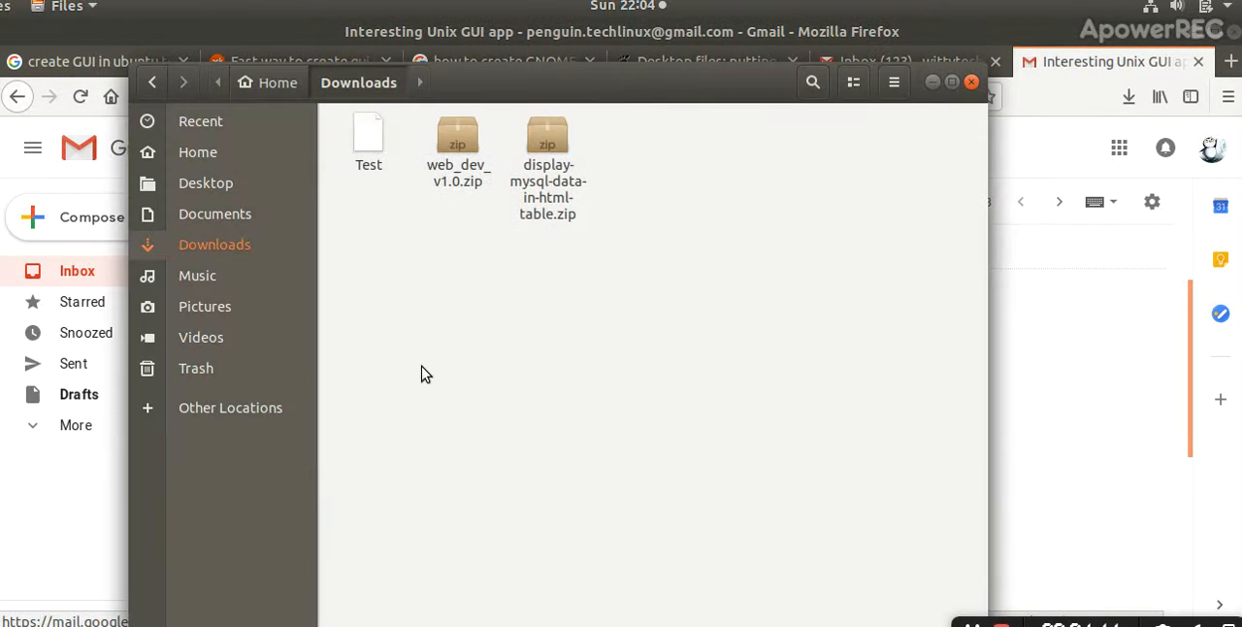
pyautogui.click(367, 145)
pyautogui.doubleClick(366, 154)
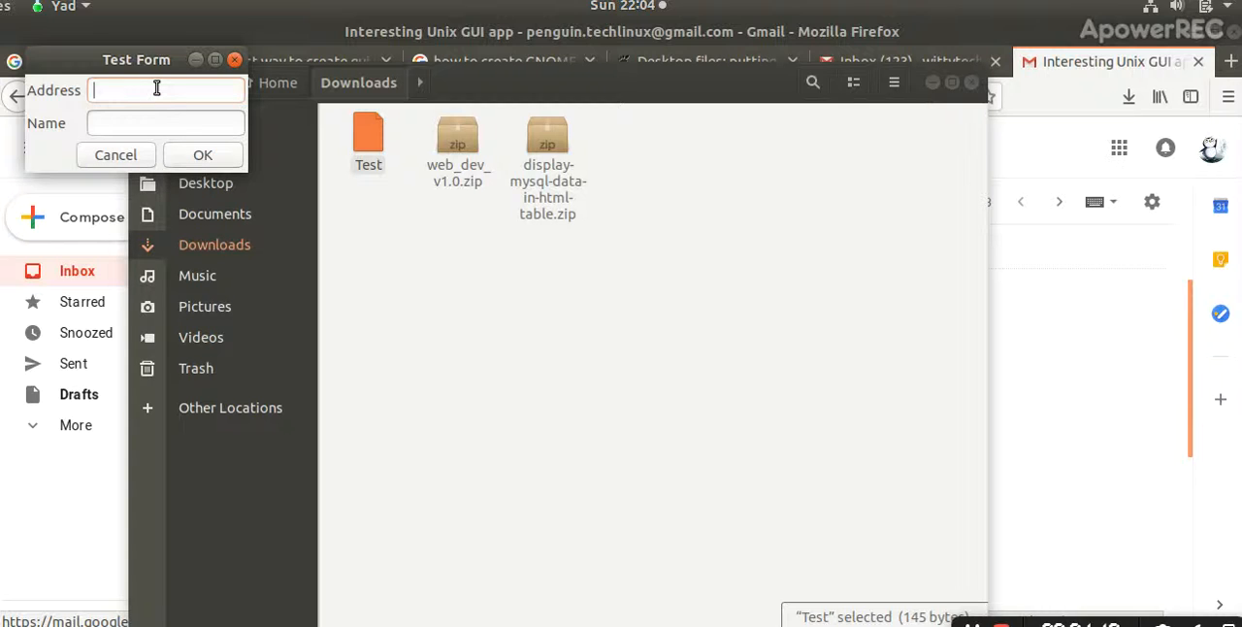
pyautogui.write('street 1')
# Enter Address 'street 1' and Name 'penguin' in the Test Form and submit it
pyautogui.click(196, 130)
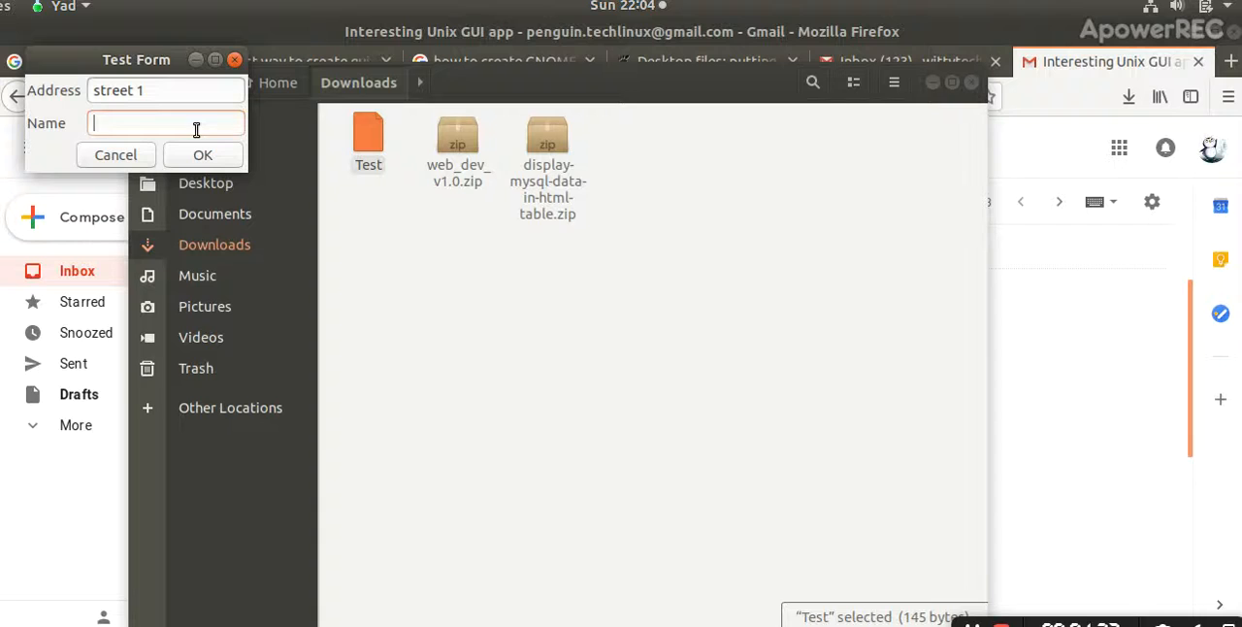
pyautogui.write('penguin')
pyautogui.click(202, 155)
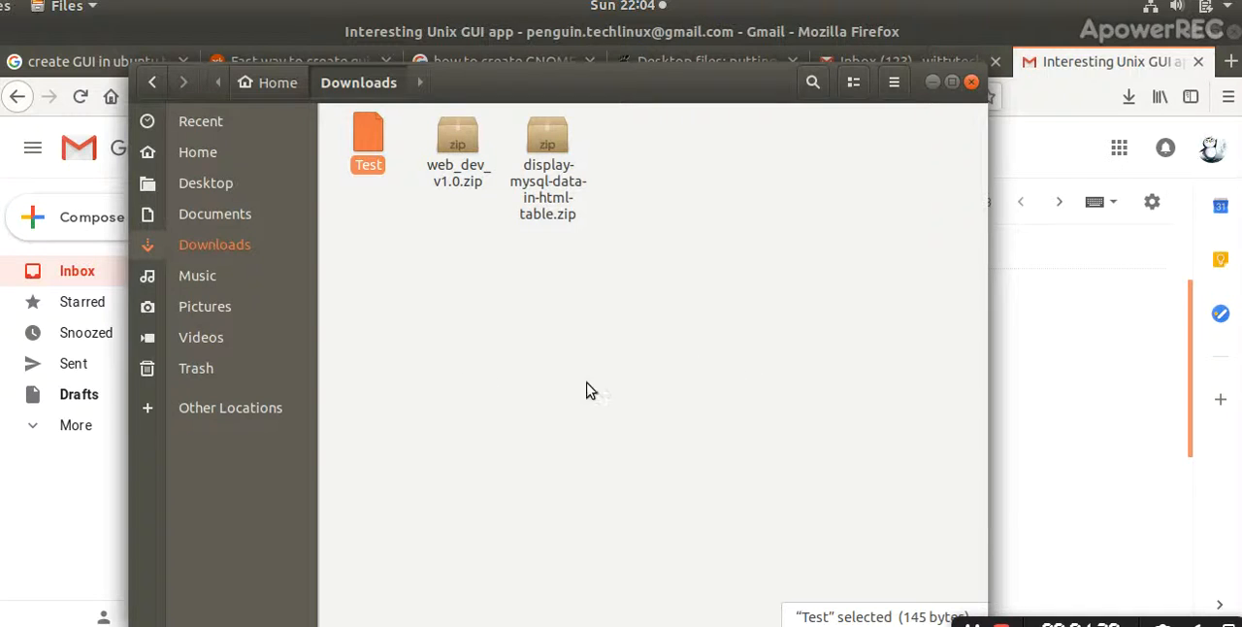
# Rerun ls -ltr /home/gaurav/ and highlight that the test folder from the earlier listing is gone
pyautogui.hotkey('alt', 'Tab')
pyautogui.hotkey('alt', 'Tab')
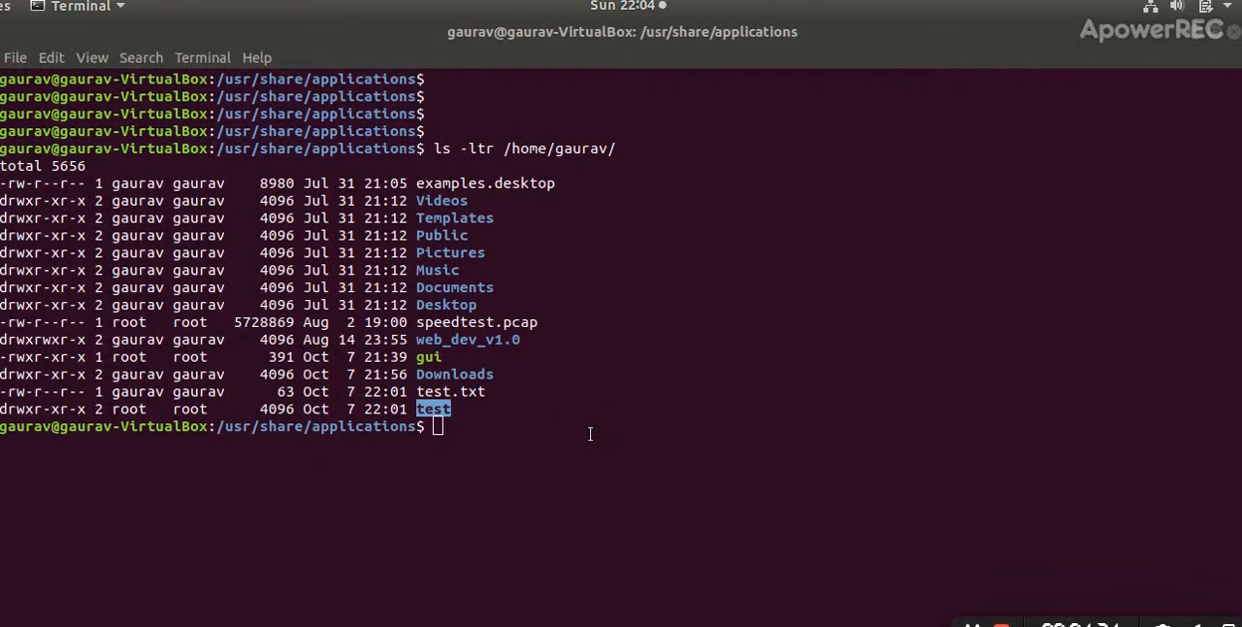
pyautogui.press('Up')
pyautogui.press('Return')
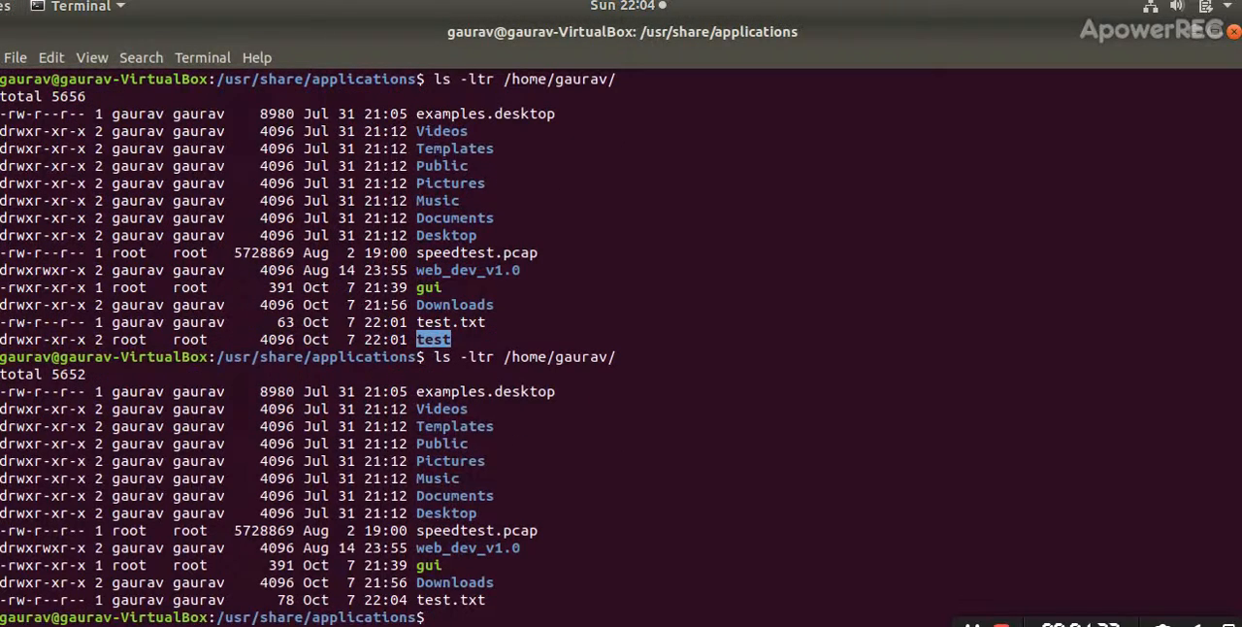
pyautogui.click(407, 465)
pyautogui.doubleClick(438, 339)
pyautogui.click(427, 334)
pyautogui.doubleClick(427, 338)
pyautogui.press('Return')
pyautogui.press('Return')
pyautogui.press('Return')
pyautogui.press('Return')
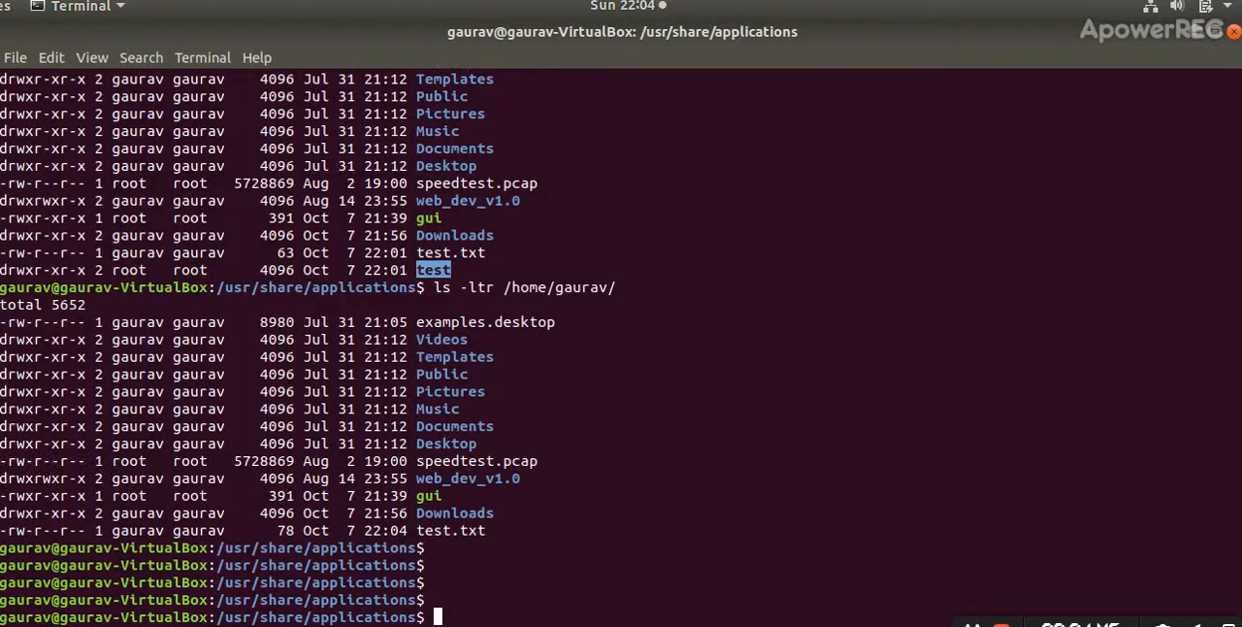
pyautogui.press('Return')
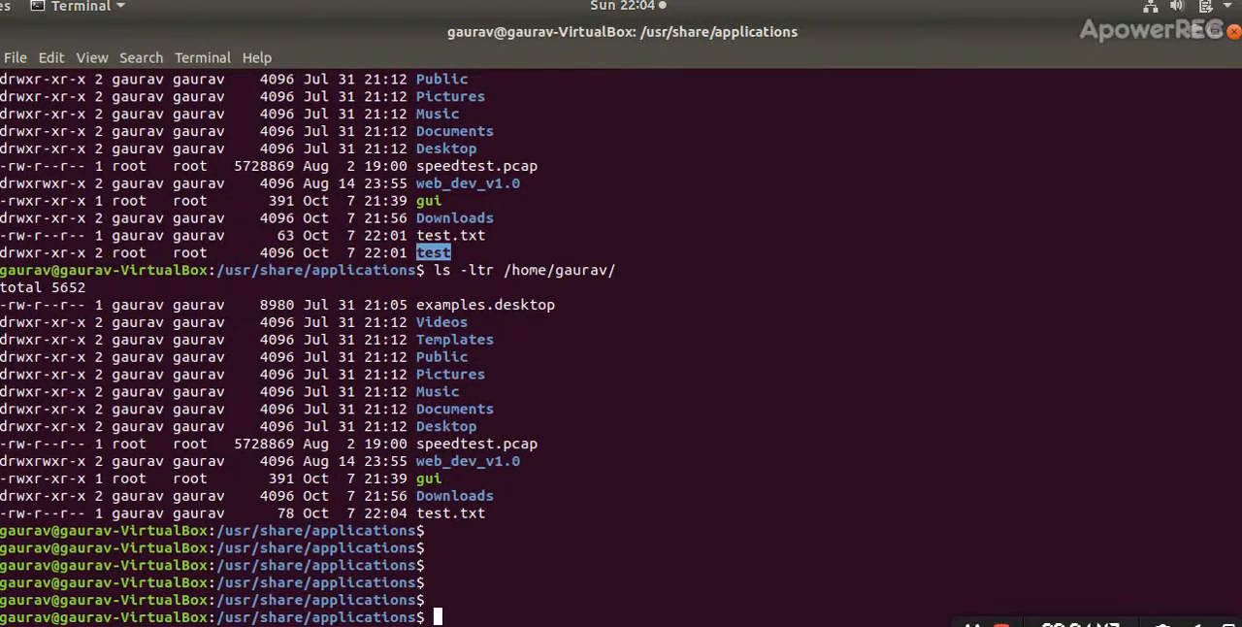
pyautogui.write('ls -ltr')
# List /usr/share/applications and open test.desktop with sudo gedit
pyautogui.press('Return')
pyautogui.press('Return')
pyautogui.press('Return')
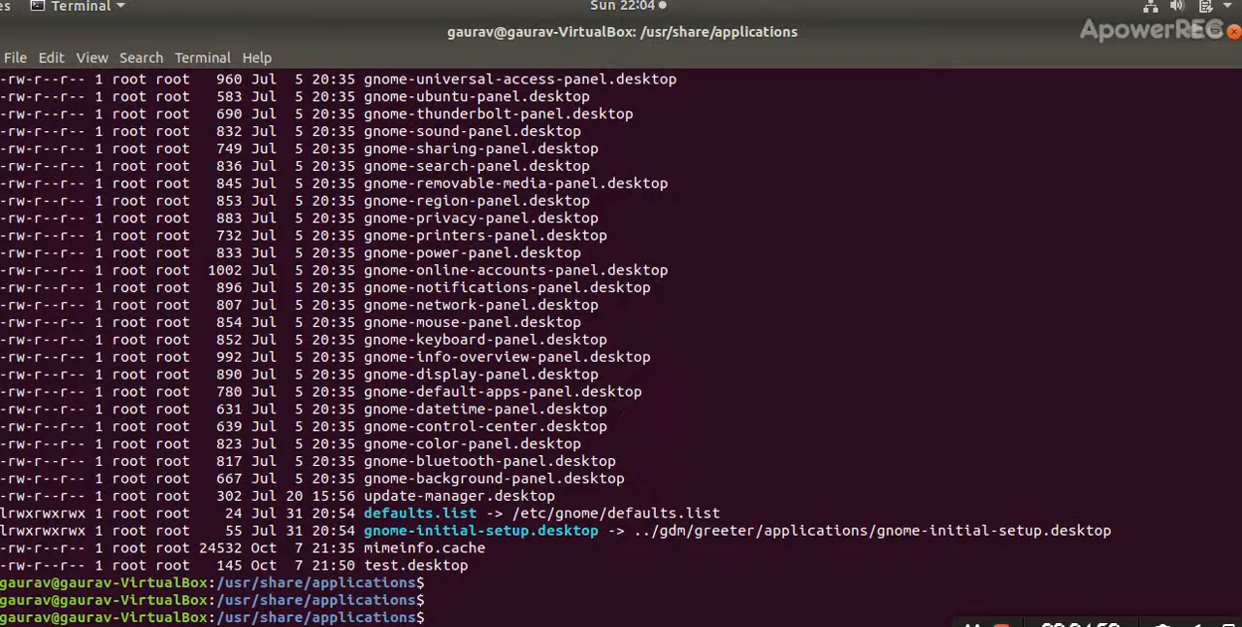
pyautogui.write('gedi')
pyautogui.press('BackSpace')
pyautogui.press('BackSpace')
pyautogui.press('BackSpace')
pyautogui.write('sudo ')
pyautogui.write('gedit tes')
pyautogui.press('Tab')
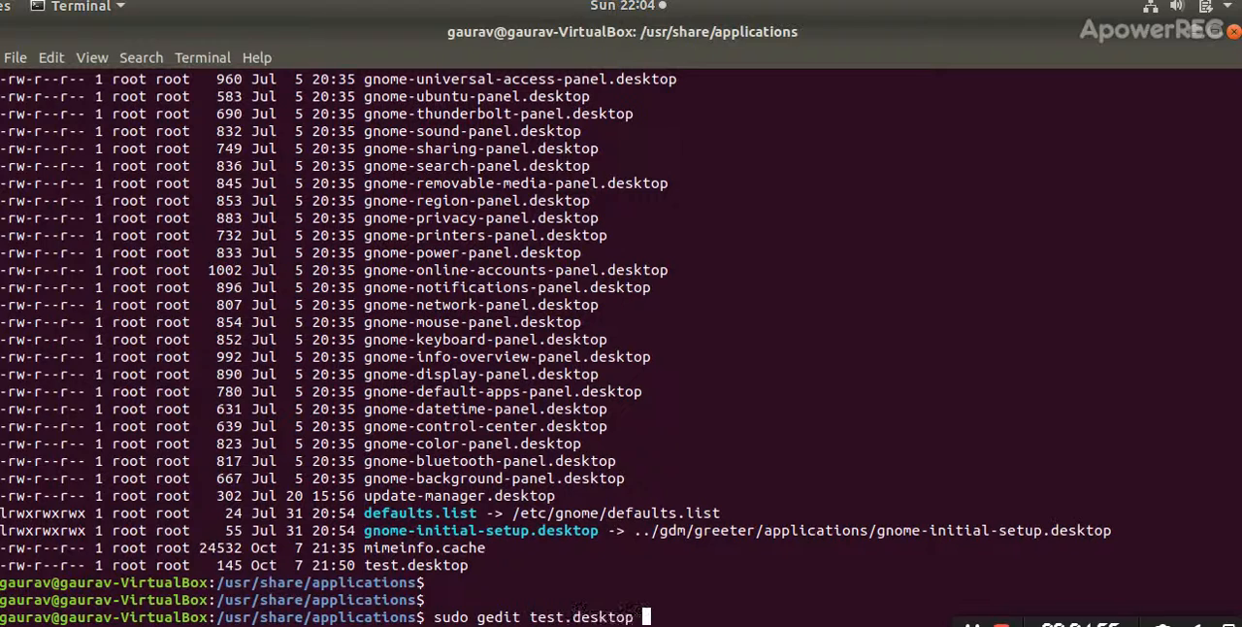
pyautogui.press('Return')
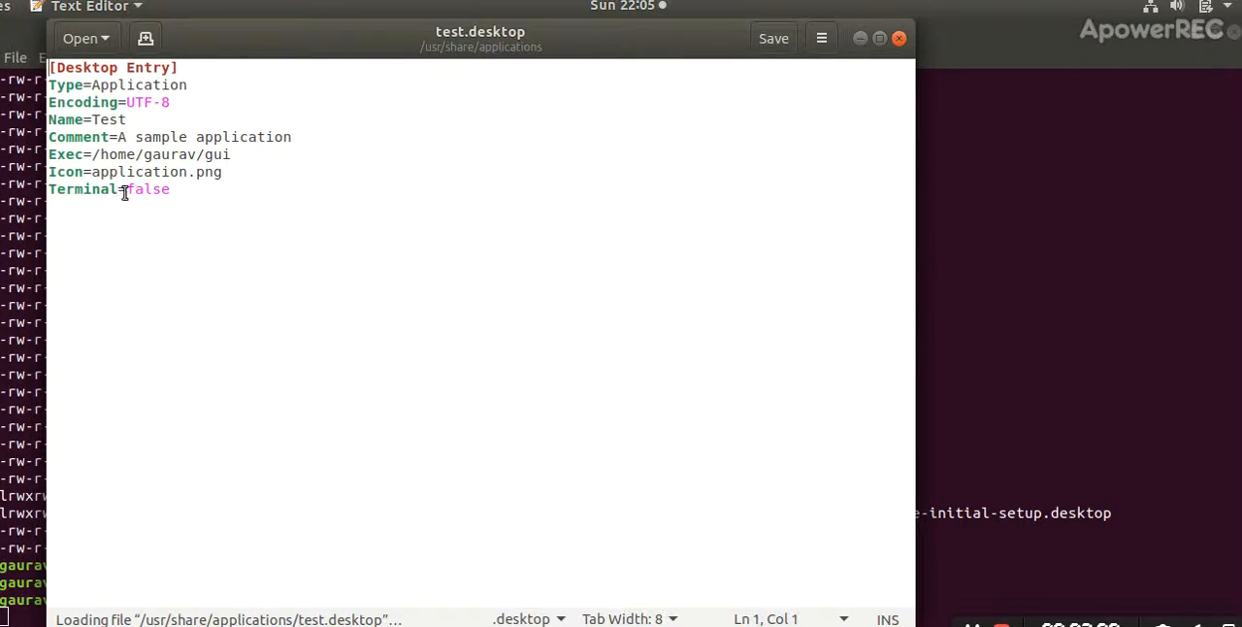
pyautogui.click(230, 160)
pyautogui.moveTo(230, 159); pyautogui.dragTo(224, 172)
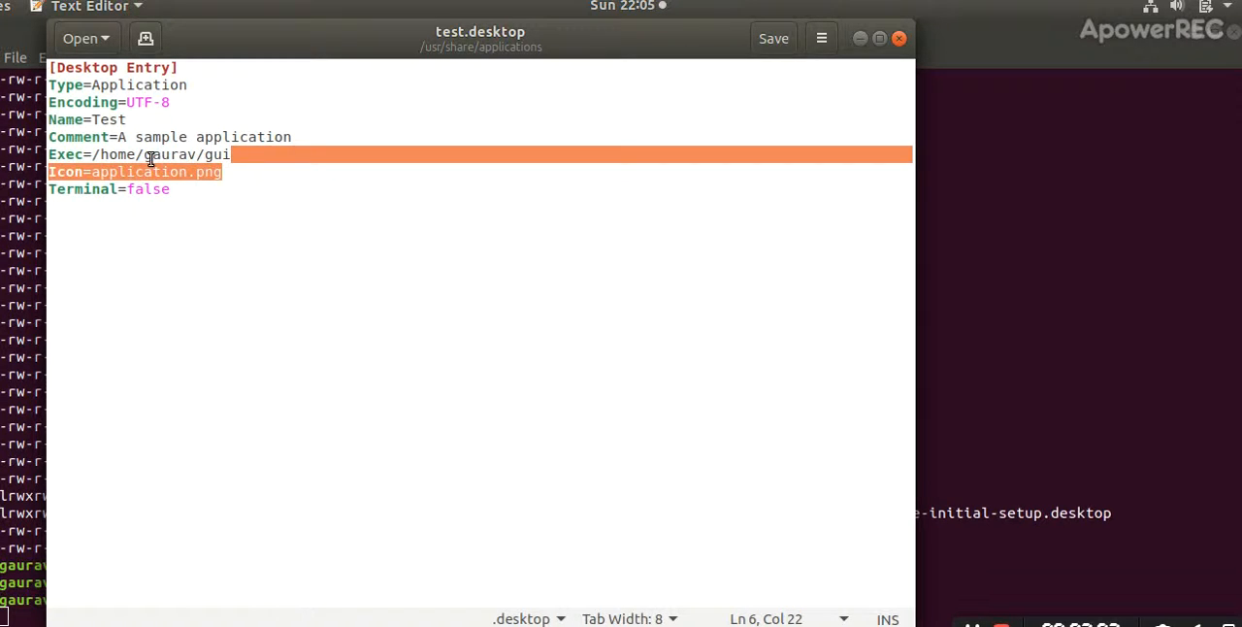
pyautogui.doubleClick(165, 154)
pyautogui.click(204, 154)
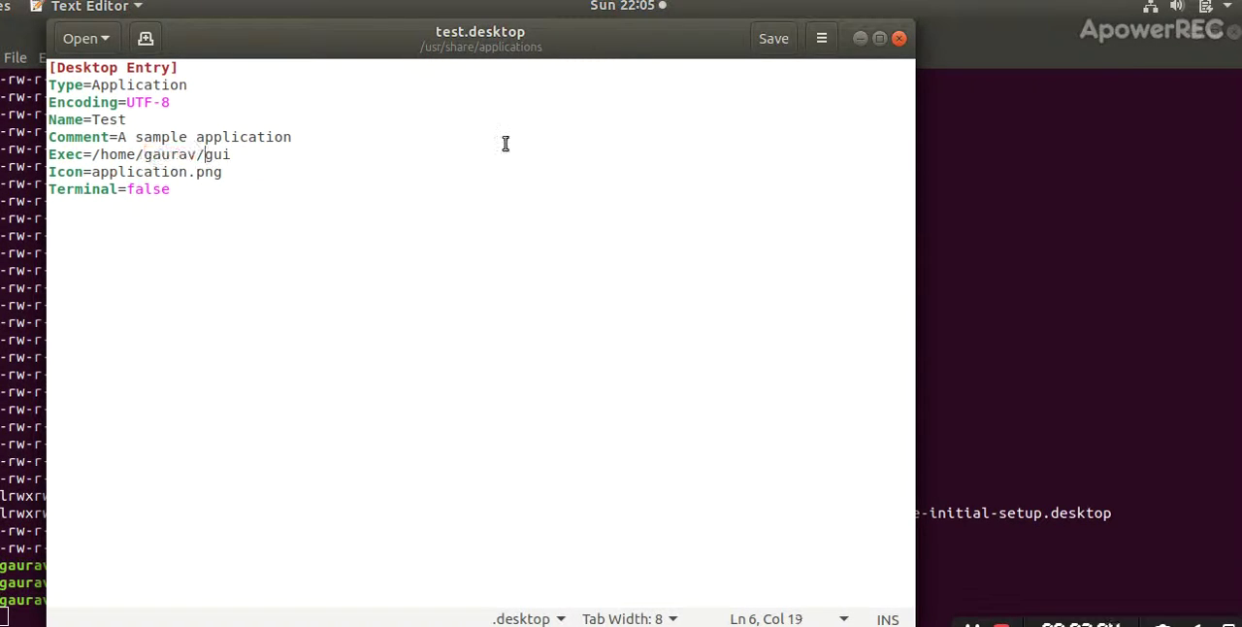
pyautogui.click(898, 38)
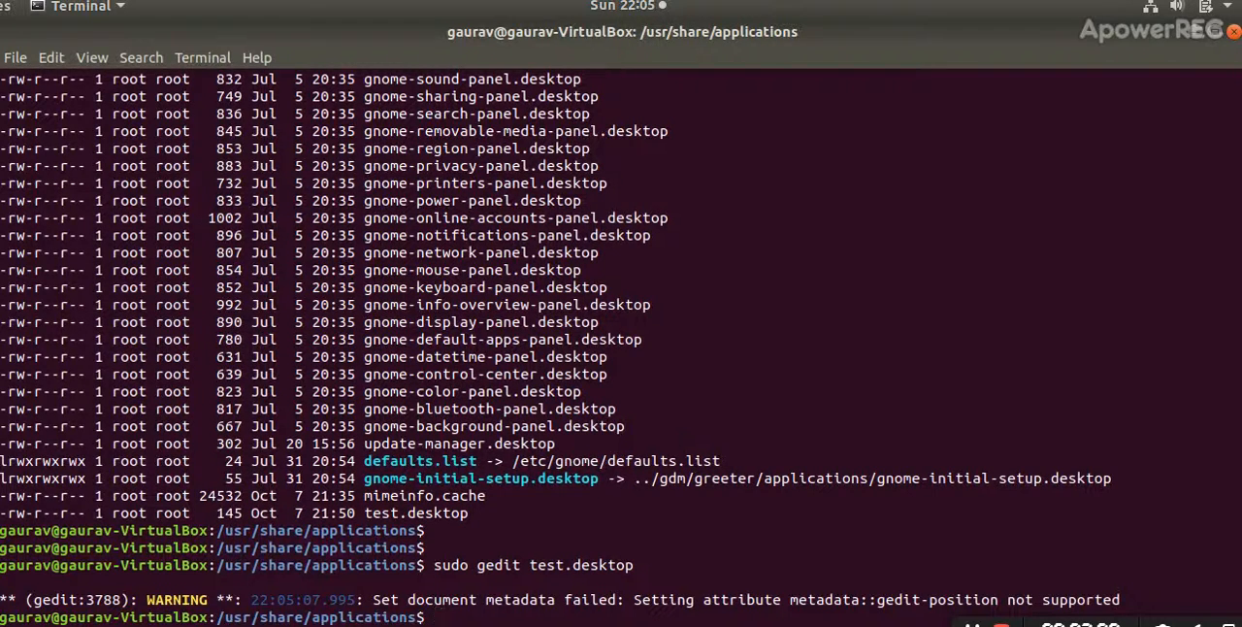
pyautogui.write('sudo ge')
pyautogui.write('dit /hom')
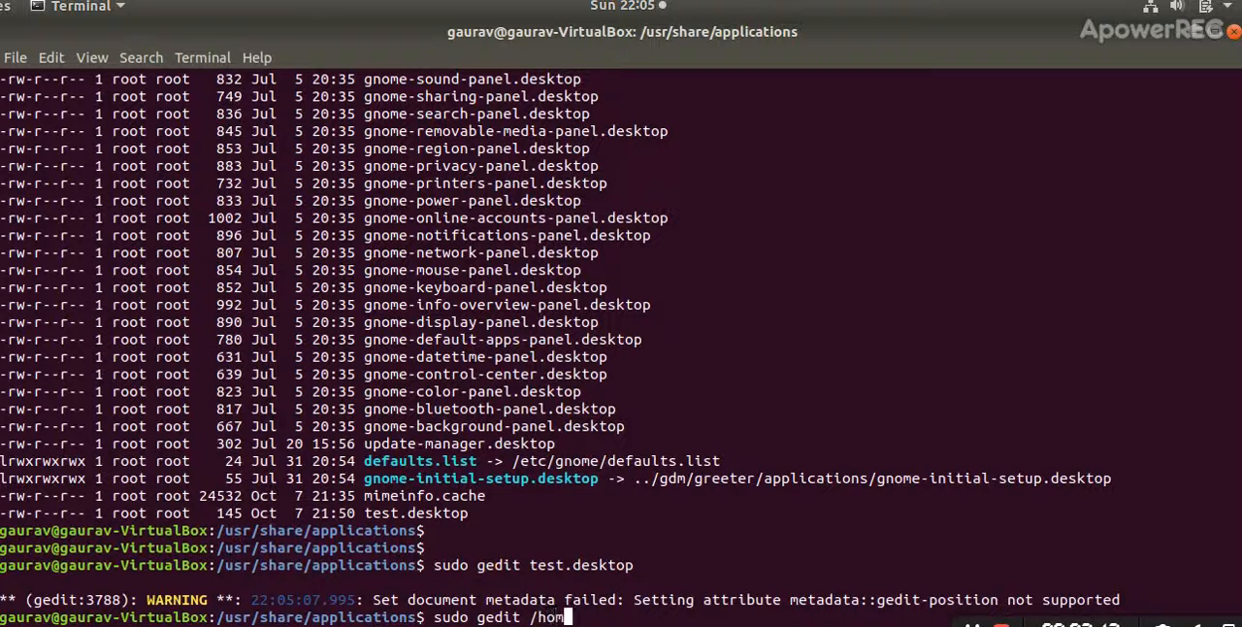
pyautogui.write('e/gaurav/gui')
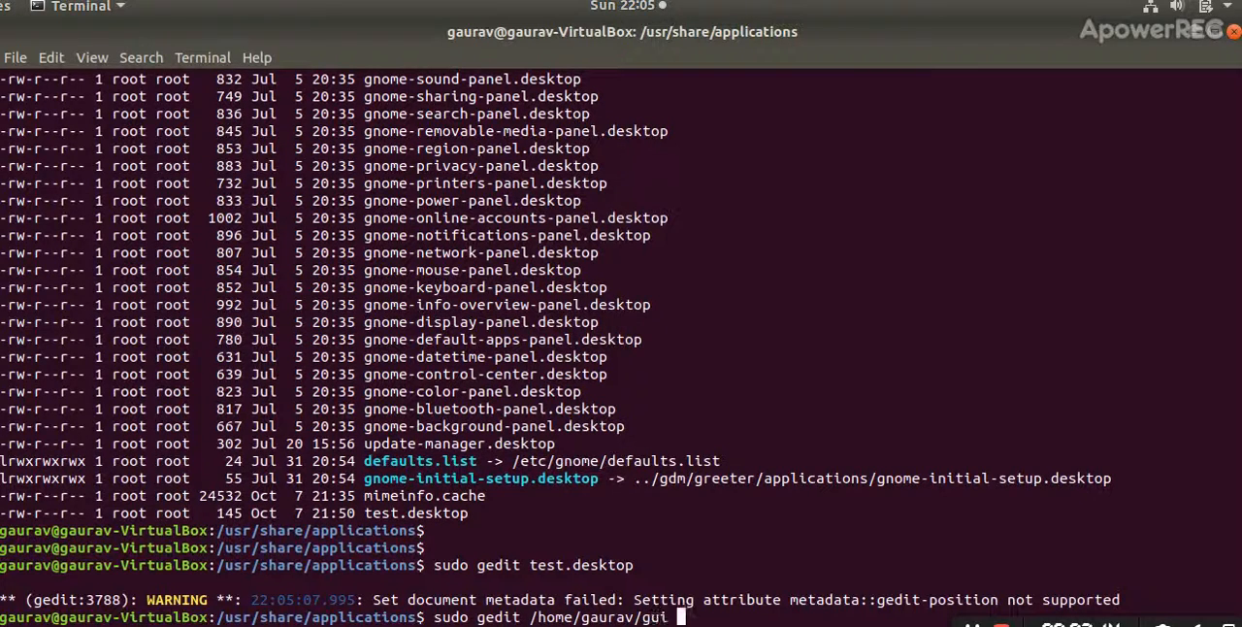
# Run sudo gedit /home/gaurav/gui to open the bash script in Text Editor
pyautogui.press('Return')
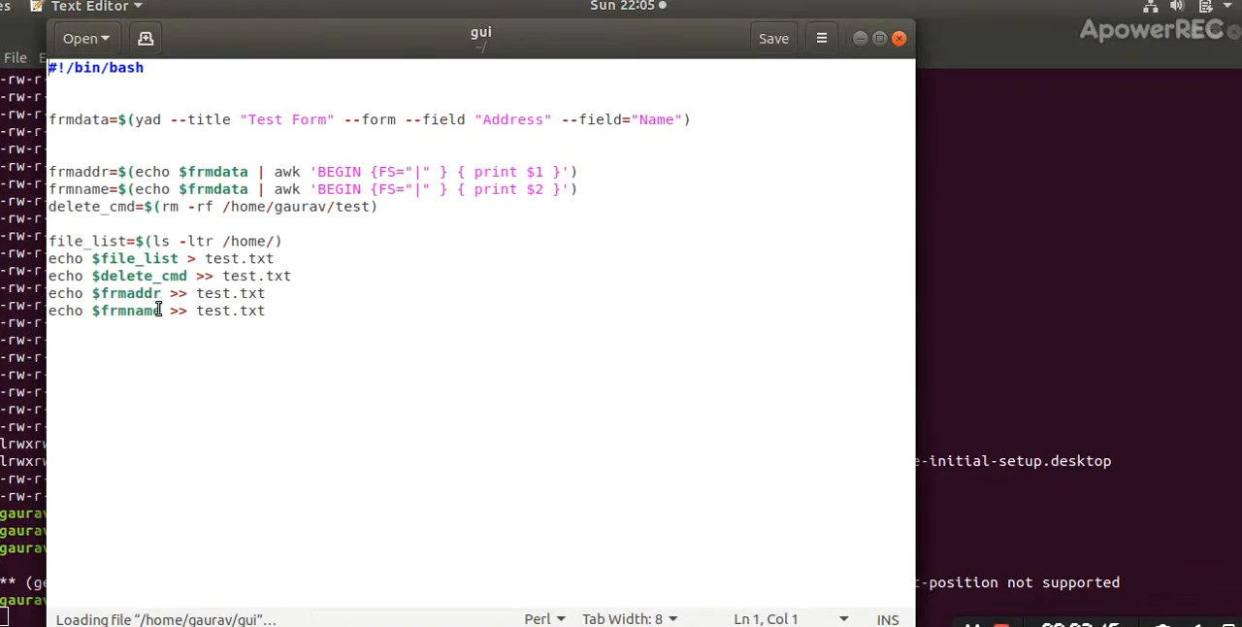
pyautogui.tripleClick(192, 207)
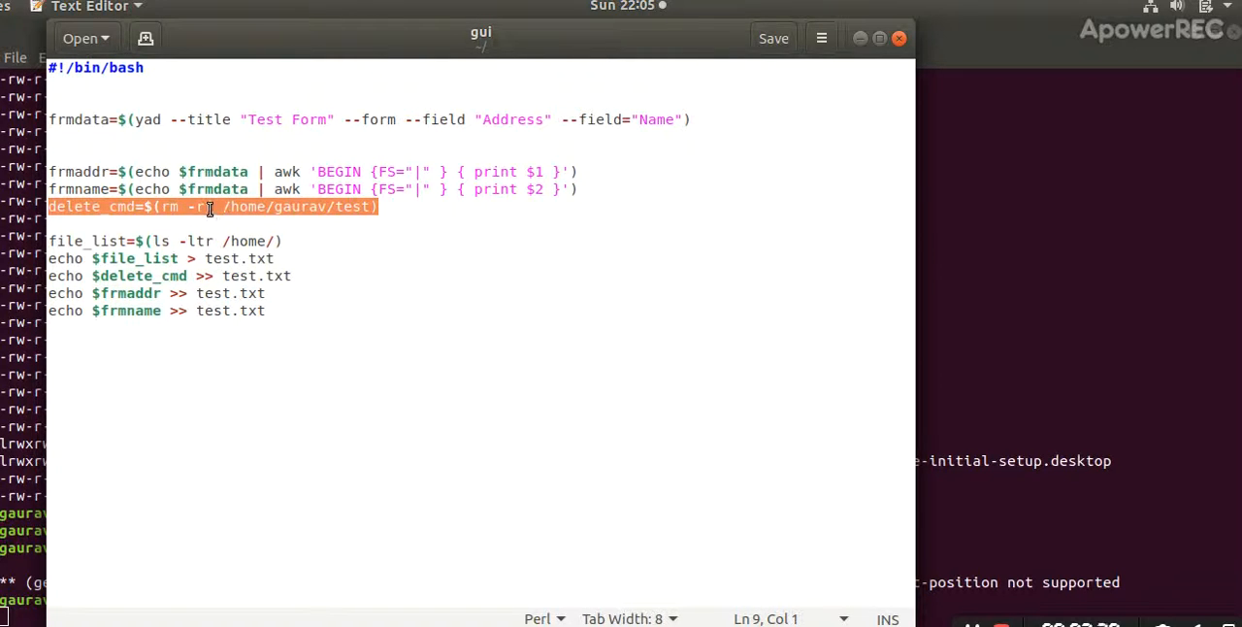
pyautogui.click(218, 207)
pyautogui.click(274, 207)
pyautogui.click(355, 207)
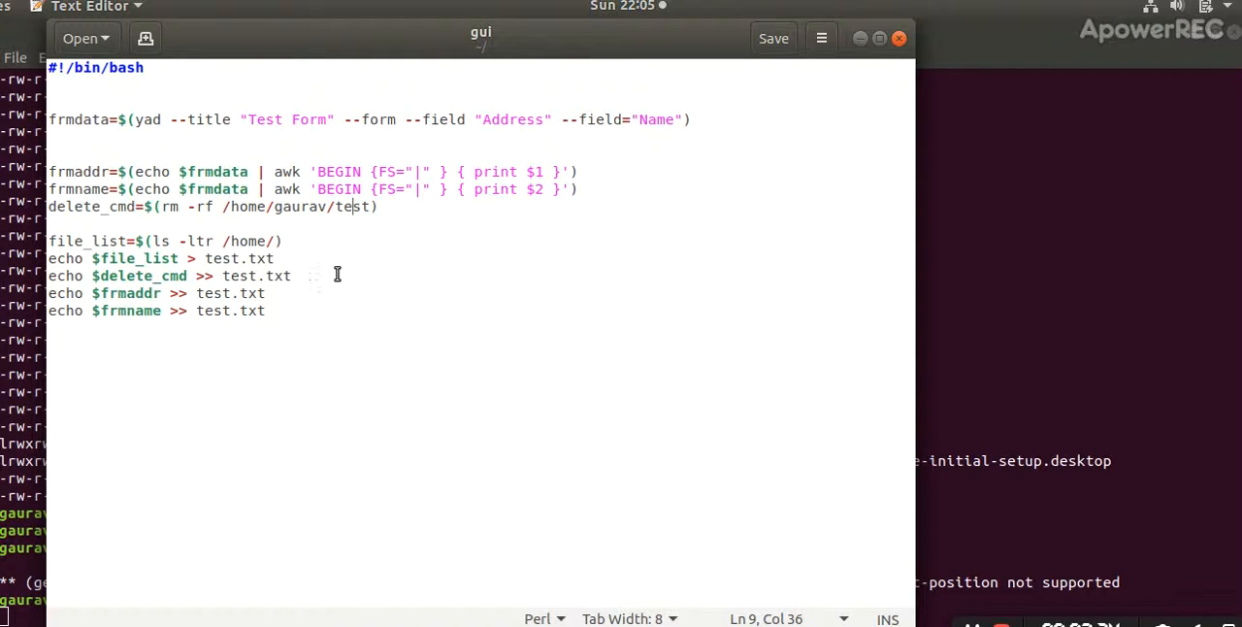
pyautogui.doubleClick(151, 120)
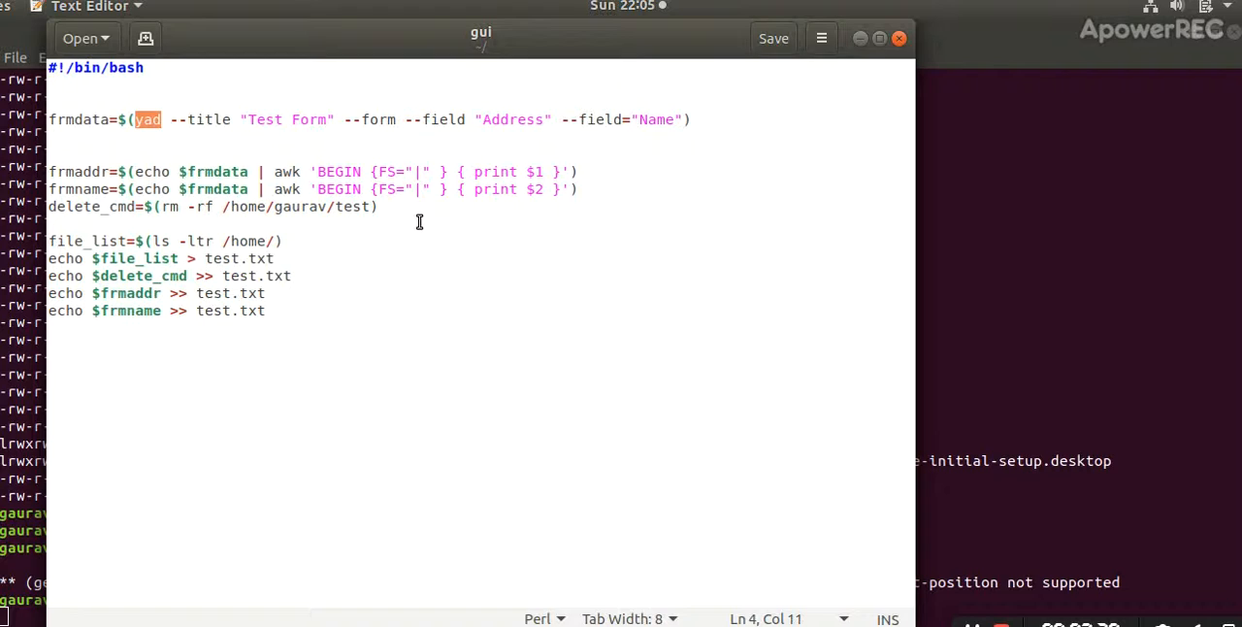